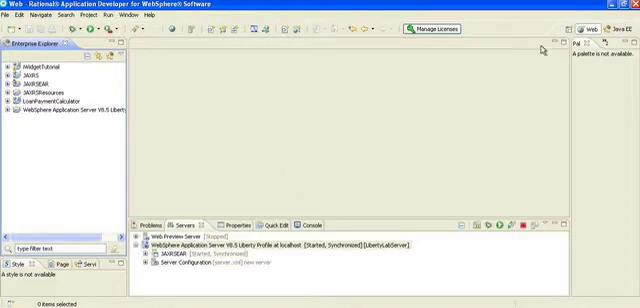
Step: Switch the workbench to the Java EE perspective
{"action": "left_click", "coordinate": [624, 30]}
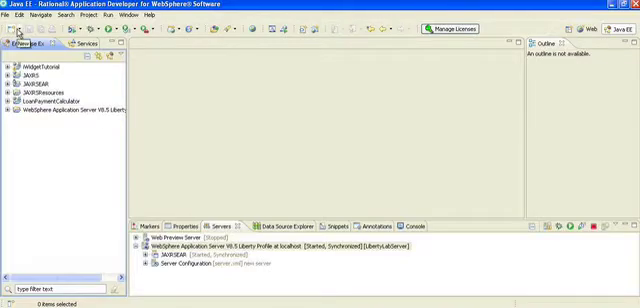
Step: Start a new Web Project using the Simple template, named TESTRS
{"action": "left_click", "coordinate": [18, 30]}
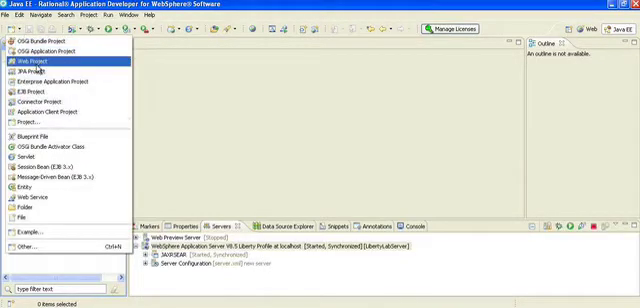
{"action": "left_click", "coordinate": [38, 64]}
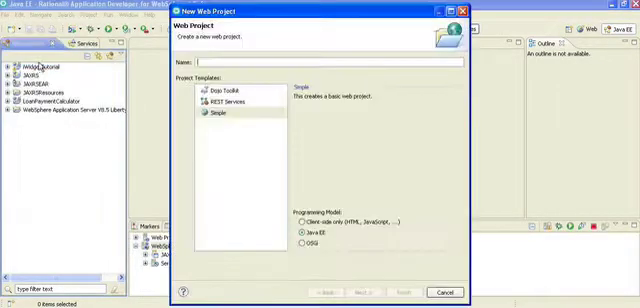
{"action": "left_click", "coordinate": [219, 116]}
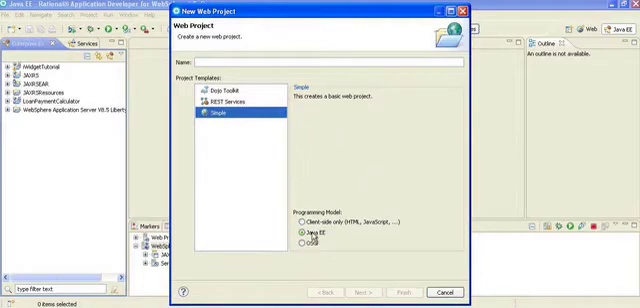
{"action": "left_click", "coordinate": [215, 60]}
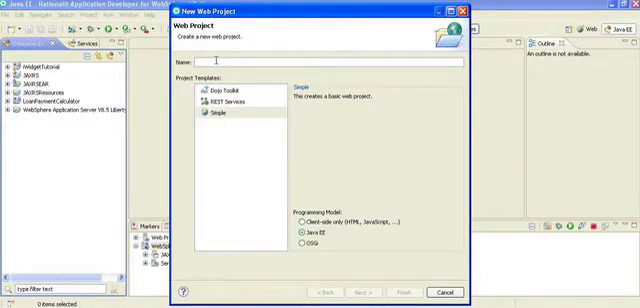
{"action": "type", "text": "TESTRS"}
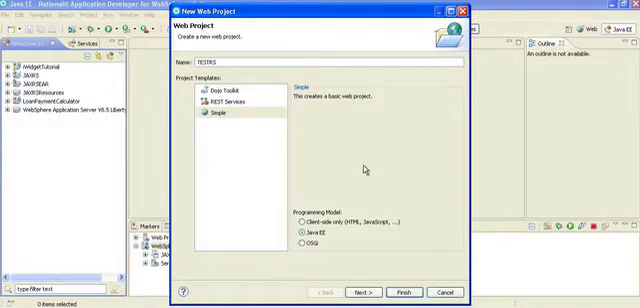
Step: Move to deployment settings and rename the EAR project to TESTRSEAR
{"action": "left_click", "coordinate": [369, 295]}
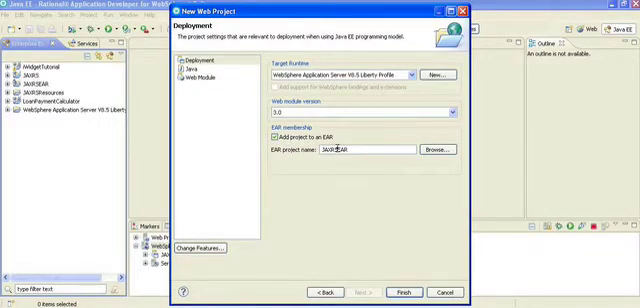
{"action": "key", "text": "BackSpace"}
{"action": "key", "text": "BackSpace"}
{"action": "key", "text": "BackSpace"}
{"action": "key", "text": "BackSpace"}
{"action": "key", "text": "BackSpace"}
{"action": "type", "text": "TEST"}
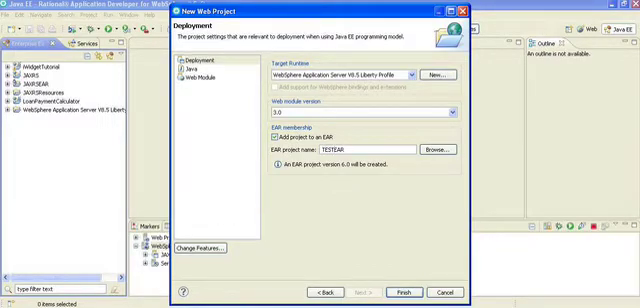
{"action": "type", "text": "RS"}
Step: Enable the JAX-RS (REST Web Services) facet in Change Features and confirm
{"action": "left_click", "coordinate": [200, 248]}
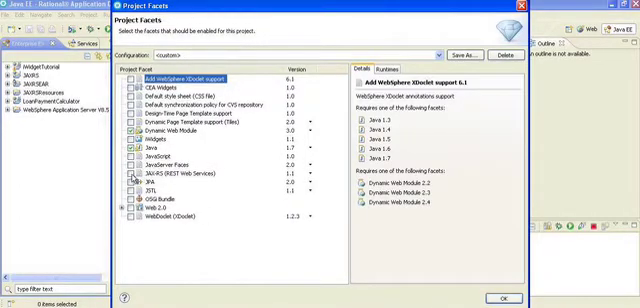
{"action": "left_click", "coordinate": [131, 174]}
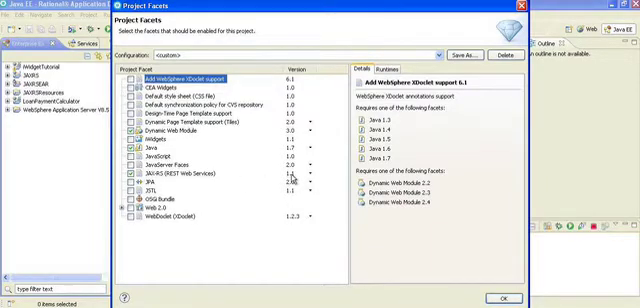
{"action": "left_click", "coordinate": [501, 299]}
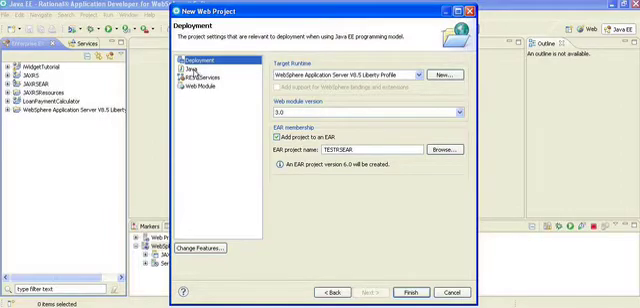
Step: Review the Java, Deployment and REST Services wizard pages, then show the Web Module page
{"action": "left_click", "coordinate": [191, 69]}
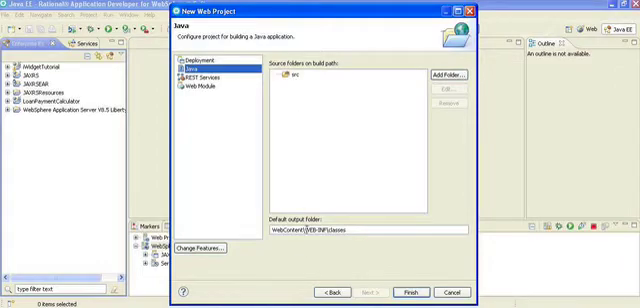
{"action": "left_click", "coordinate": [195, 62]}
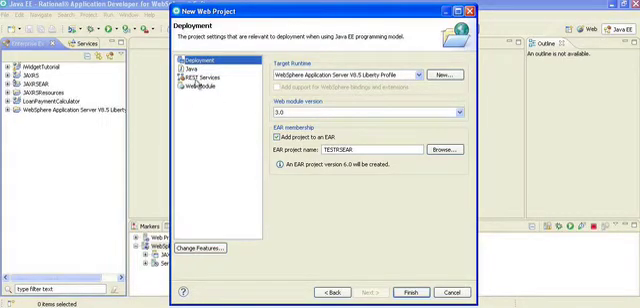
{"action": "left_click", "coordinate": [197, 78]}
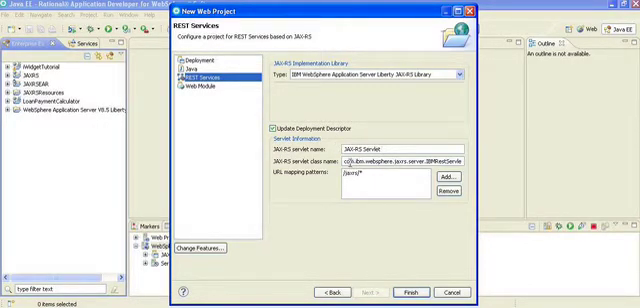
{"action": "left_click", "coordinate": [461, 162]}
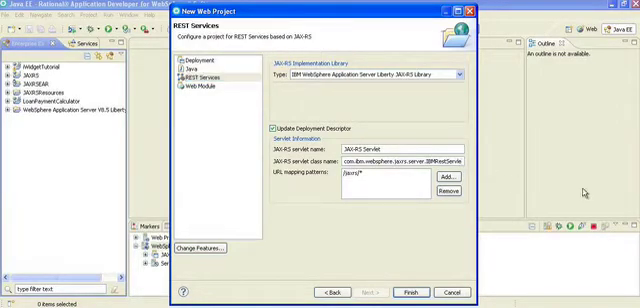
{"action": "left_click", "coordinate": [461, 162]}
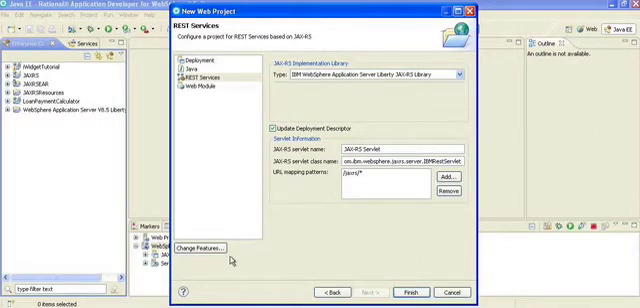
{"action": "left_click", "coordinate": [203, 87]}
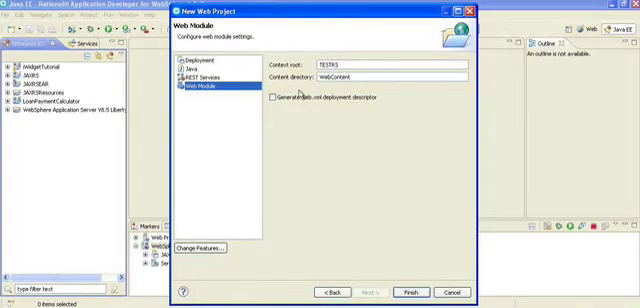
Step: Enable web.xml generation, finish creating TESTRS, and accept switching to the Web perspective
{"action": "left_click", "coordinate": [272, 100]}
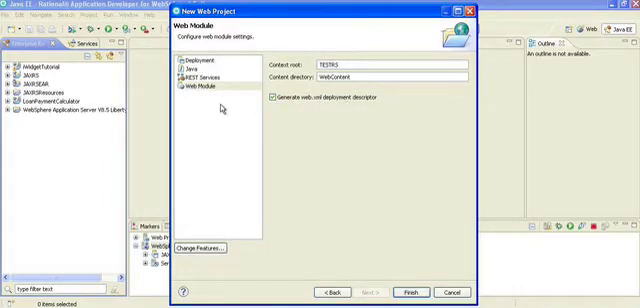
{"action": "left_click", "coordinate": [218, 251]}
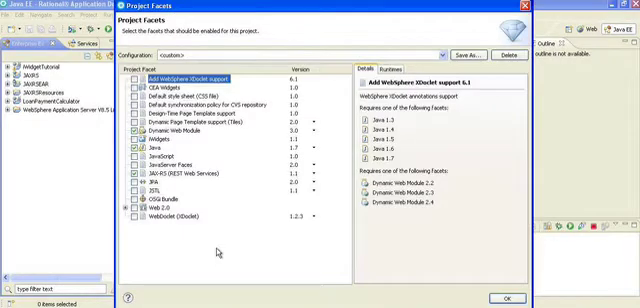
{"action": "left_click", "coordinate": [505, 297]}
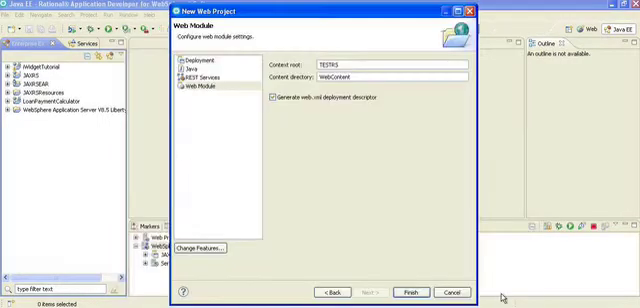
{"action": "left_click", "coordinate": [413, 292]}
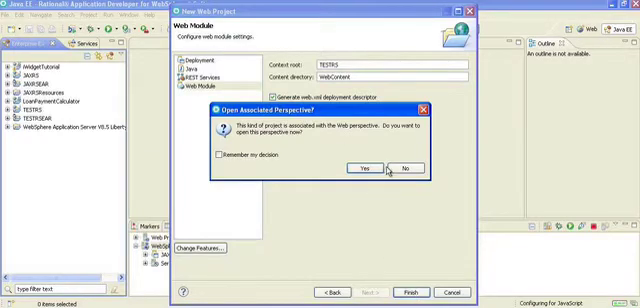
{"action": "left_click", "coordinate": [366, 170]}
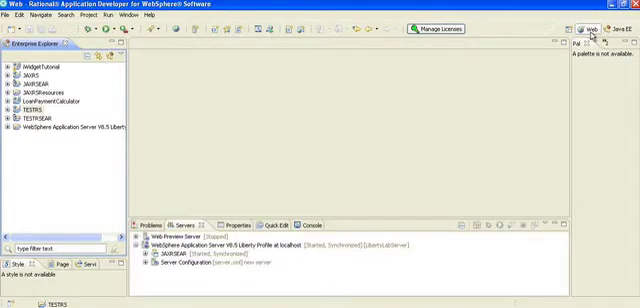
Step: Open TESTRS/WebContent/WEB-INF/web.xml and show the generated JAX-RS Servlet details
{"action": "left_click", "coordinate": [8, 110]}
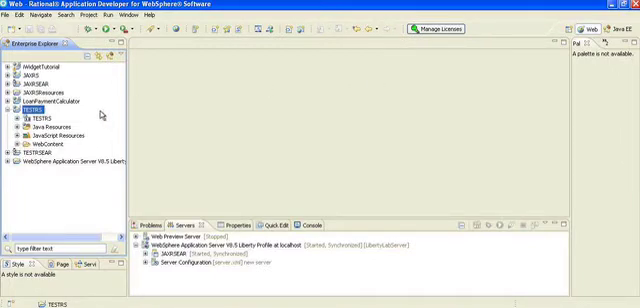
{"action": "left_click", "coordinate": [18, 144]}
{"action": "left_click", "coordinate": [26, 161]}
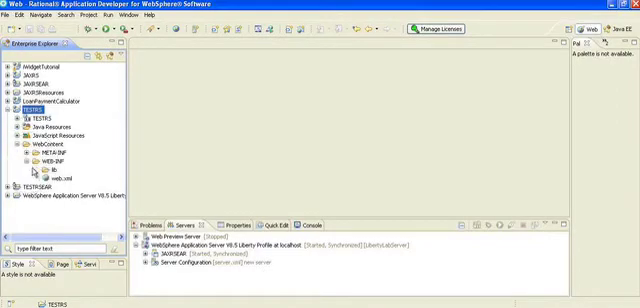
{"action": "left_click", "coordinate": [58, 178]}
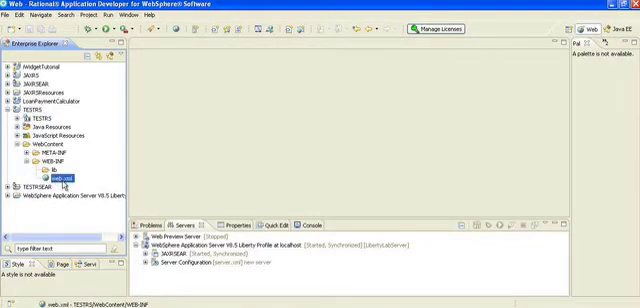
{"action": "double_click", "coordinate": [62, 179]}
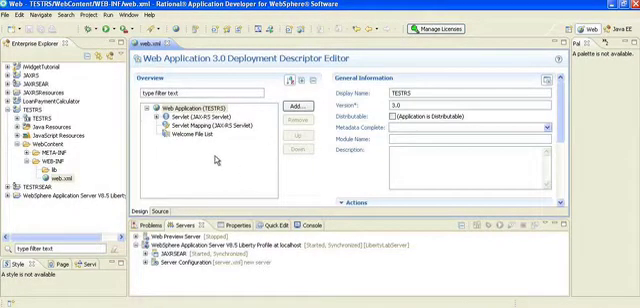
{"action": "left_click", "coordinate": [201, 118]}
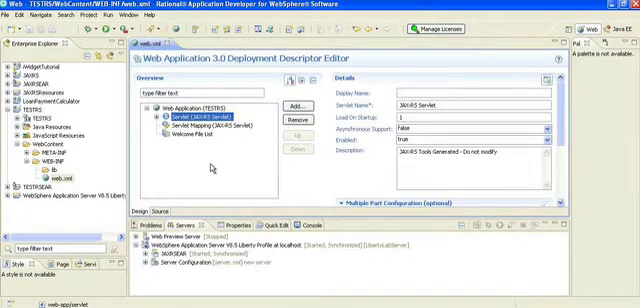
Step: Select the TESTRS project and bring up the Help menu
{"action": "left_click", "coordinate": [36, 110]}
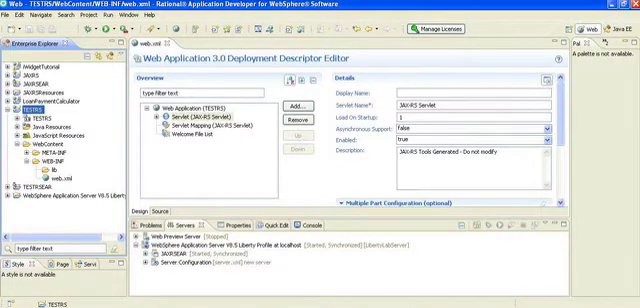
{"action": "left_click", "coordinate": [149, 15]}
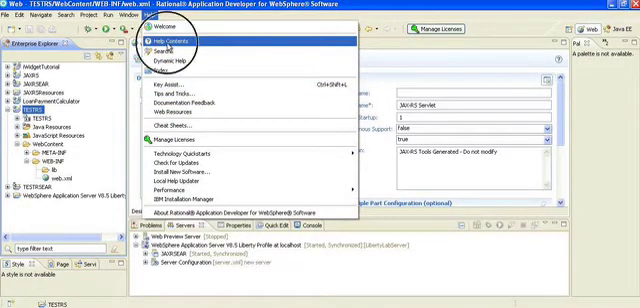
Step: Browse Help Contents into the Samples > Web services topics, widening the contents panel
{"action": "left_click", "coordinate": [167, 43]}
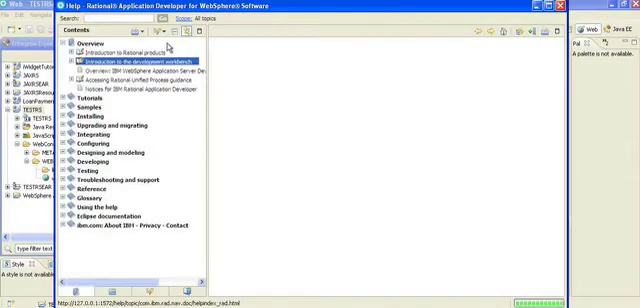
{"action": "left_click", "coordinate": [63, 107]}
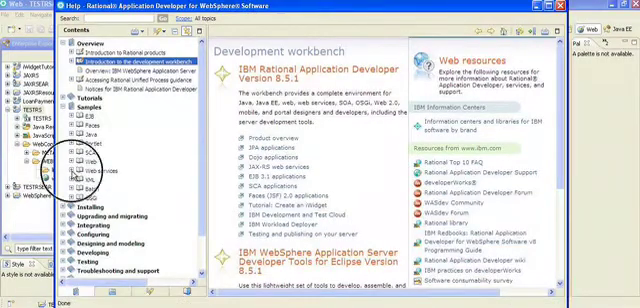
{"action": "left_click", "coordinate": [72, 171]}
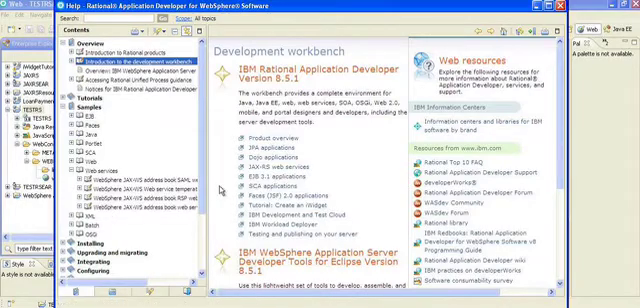
{"action": "left_click_drag", "start_coordinate": [213, 185], "coordinate": [257, 182]}
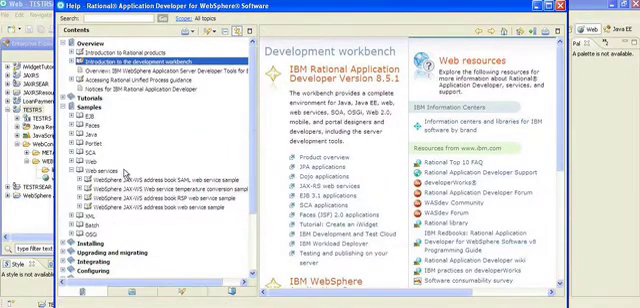
Step: Open Tutorials > Web services > Creating a JAX-RS web service, Lesson 2: Creating and testing
{"action": "left_click", "coordinate": [67, 99]}
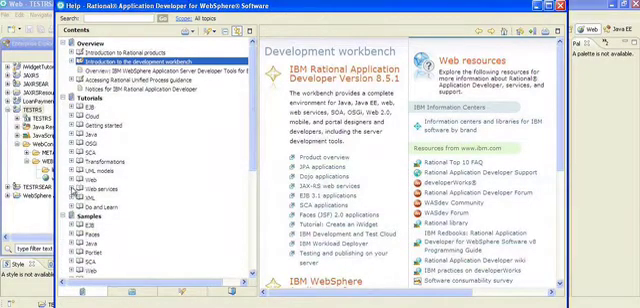
{"action": "left_click", "coordinate": [72, 188]}
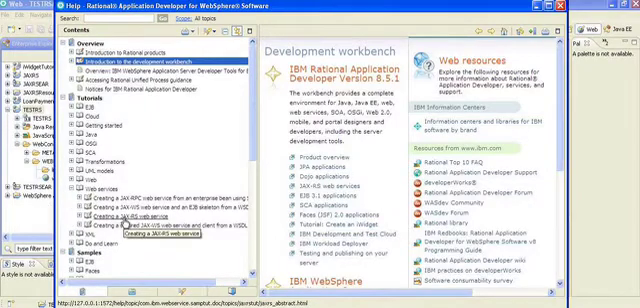
{"action": "left_click", "coordinate": [80, 216]}
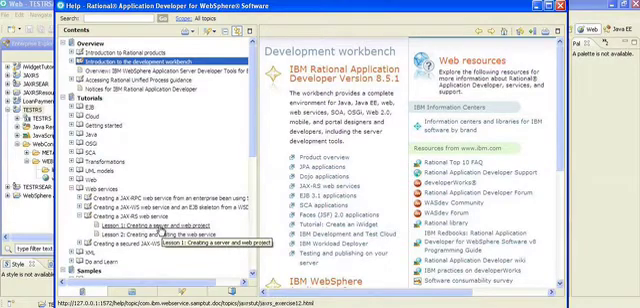
{"action": "left_click", "coordinate": [148, 234]}
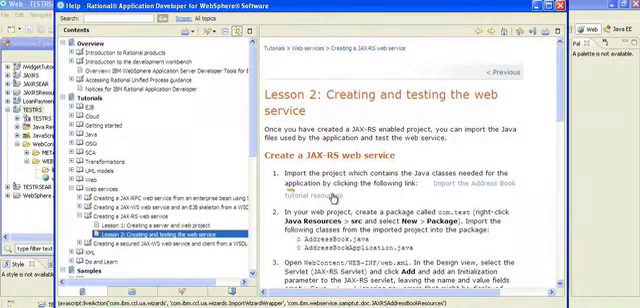
Step: Start the tutorial resources import, see JAXRSResources already exists, and cancel it
{"action": "left_click", "coordinate": [308, 196]}
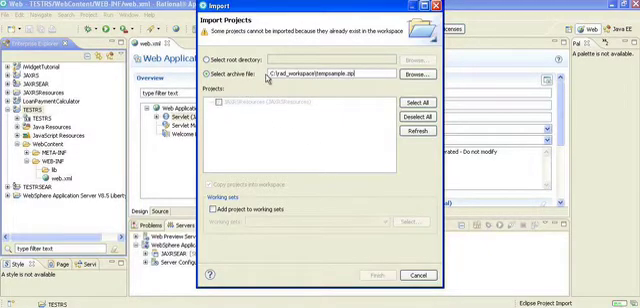
{"action": "left_click", "coordinate": [221, 103]}
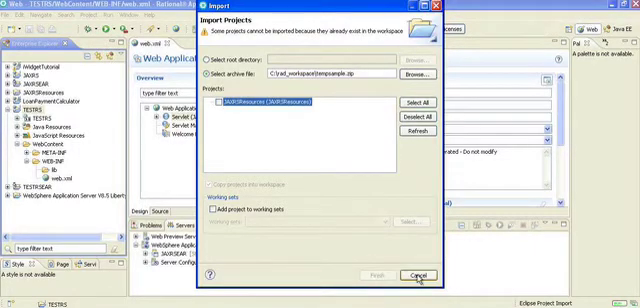
{"action": "left_click", "coordinate": [418, 277]}
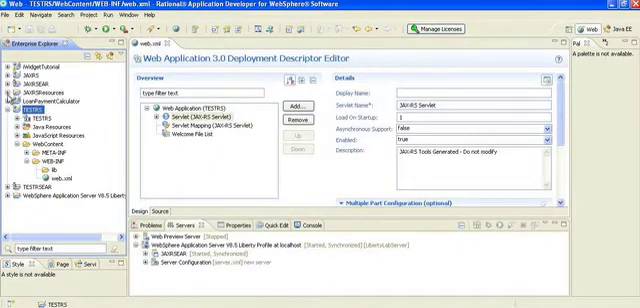
Step: Drag AddressBookApplication.java from JAXRSResources into the TESTRS src folder
{"action": "left_click", "coordinate": [8, 92]}
{"action": "left_click", "coordinate": [55, 102]}
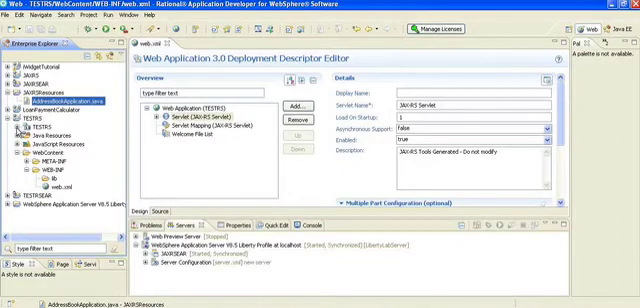
{"action": "left_click", "coordinate": [20, 136]}
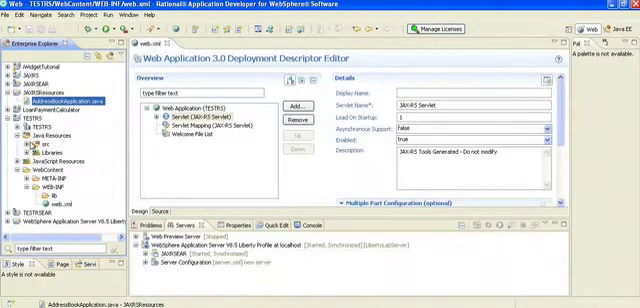
{"action": "left_click", "coordinate": [45, 146]}
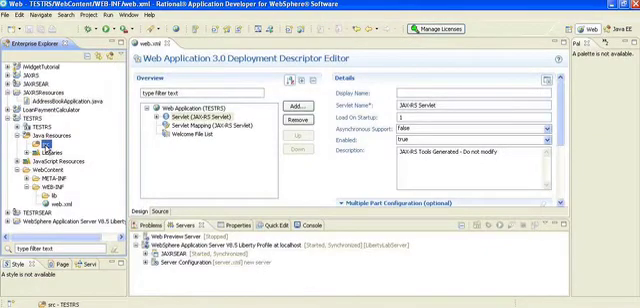
{"action": "left_click_drag", "start_coordinate": [50, 101], "coordinate": [46, 149]}
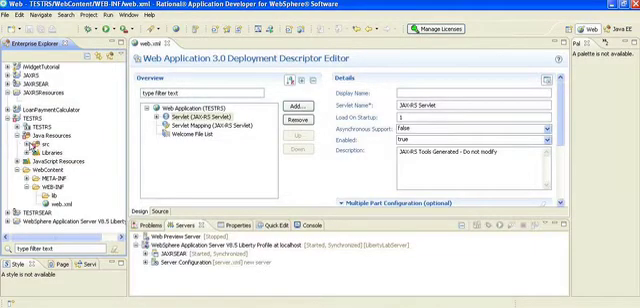
Step: Open AddressBookApplication.java and quick-fix it into package com.test
{"action": "double_click", "coordinate": [45, 145]}
{"action": "left_click", "coordinate": [66, 155]}
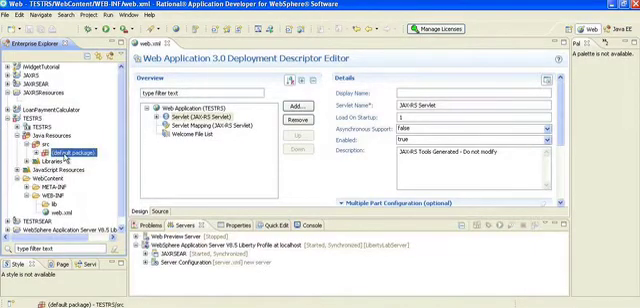
{"action": "double_click", "coordinate": [66, 155]}
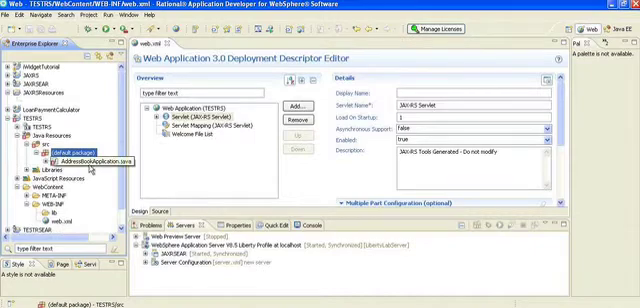
{"action": "left_click", "coordinate": [88, 162]}
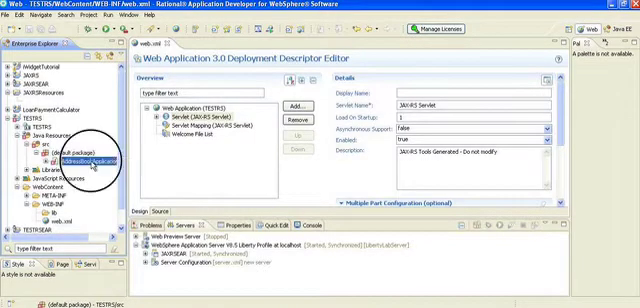
{"action": "double_click", "coordinate": [90, 162]}
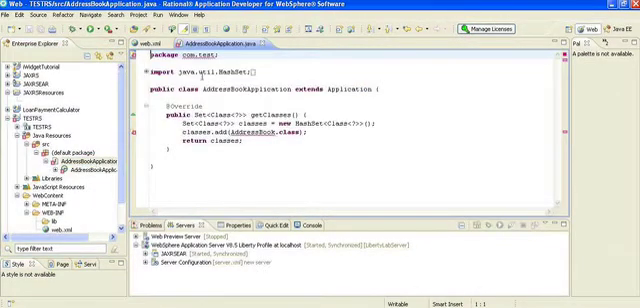
{"action": "left_click", "coordinate": [134, 56]}
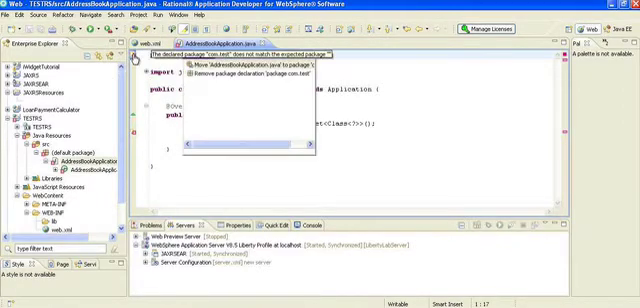
{"action": "double_click", "coordinate": [227, 66]}
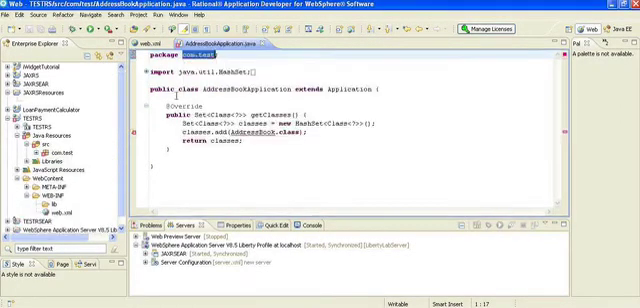
Step: Check com.test contents and expand the JAXRSEAR and JAXRS projects
{"action": "left_click", "coordinate": [37, 152]}
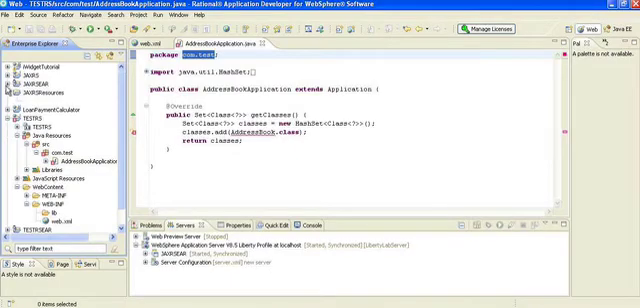
{"action": "left_click", "coordinate": [8, 85]}
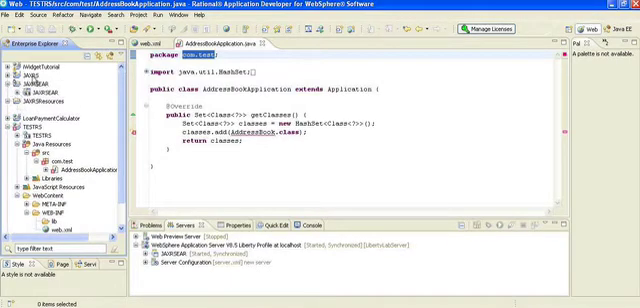
{"action": "left_click", "coordinate": [8, 75]}
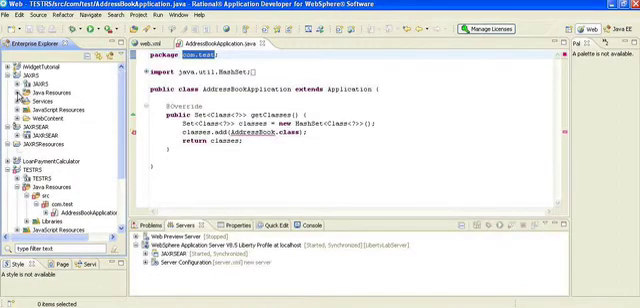
Step: Copy AddressBook.java from JAXRS src/com.test
{"action": "left_click", "coordinate": [17, 92]}
{"action": "left_click", "coordinate": [25, 101]}
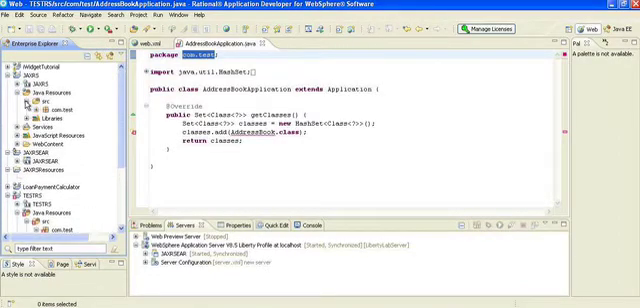
{"action": "left_click", "coordinate": [38, 109]}
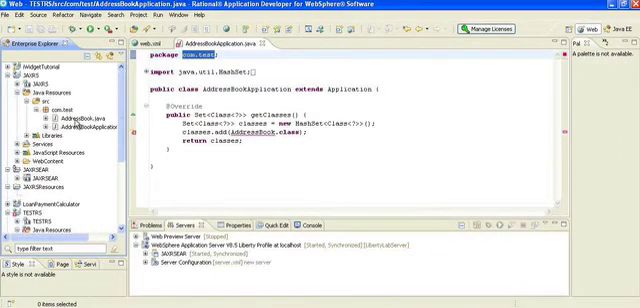
{"action": "left_click", "coordinate": [78, 119]}
{"action": "right_click", "coordinate": [78, 124]}
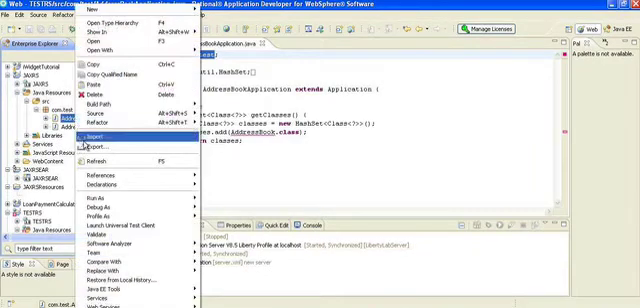
{"action": "left_click", "coordinate": [97, 66]}
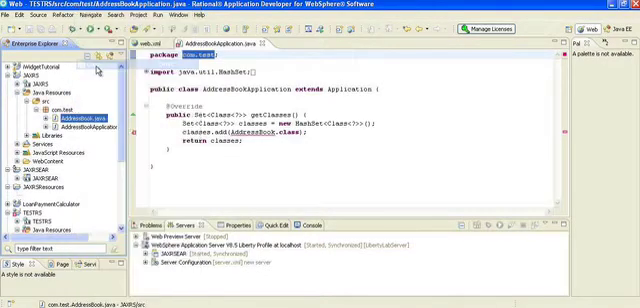
{"action": "scroll", "coordinate": [119, 142], "scroll_direction": "down", "scroll_amount": 3}
{"action": "scroll", "coordinate": [100, 160], "scroll_direction": "down", "scroll_amount": 2}
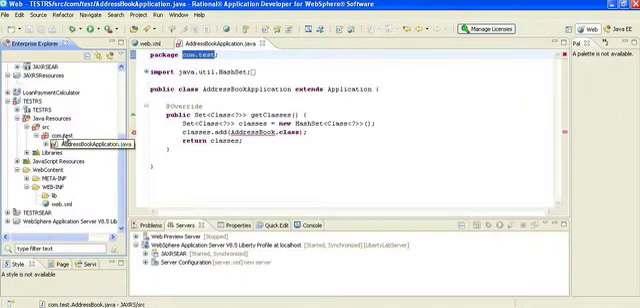
Step: Paste AddressBook.java into the TESTRS com.test package
{"action": "left_click", "coordinate": [62, 136]}
{"action": "right_click", "coordinate": [64, 137]}
{"action": "left_click", "coordinate": [92, 126]}
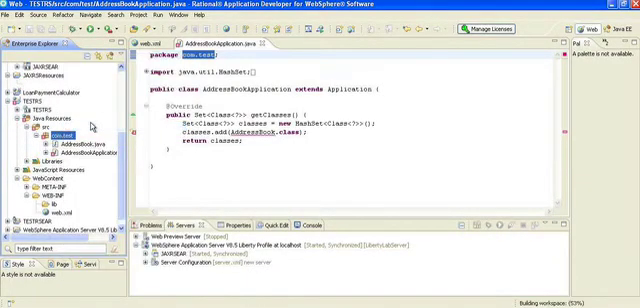
{"action": "scroll", "coordinate": [90, 175], "scroll_direction": "up", "scroll_amount": 1}
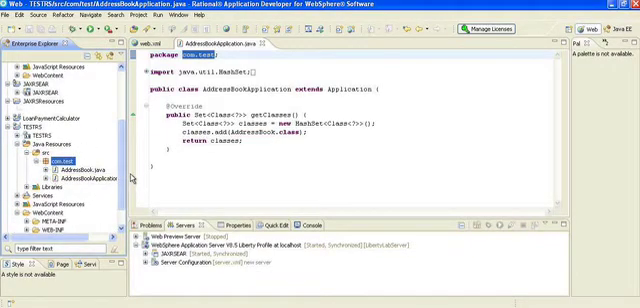
{"action": "left_click_drag", "start_coordinate": [128, 178], "coordinate": [183, 175]}
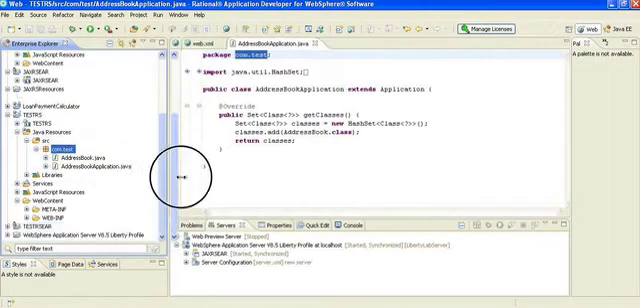
{"action": "double_click", "coordinate": [78, 158]}
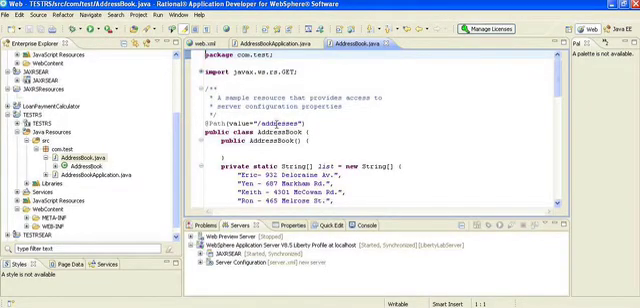
{"action": "double_click", "coordinate": [263, 123]}
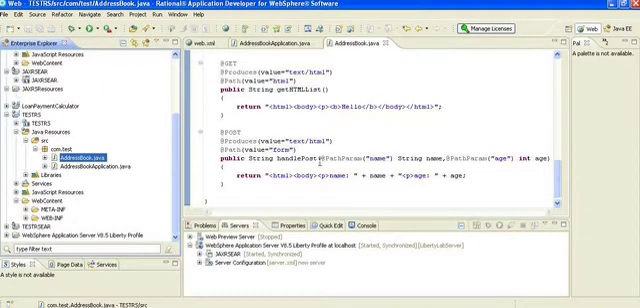
{"action": "left_click", "coordinate": [29, 217]}
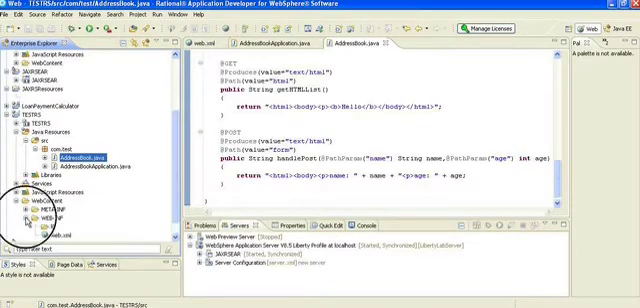
Step: Add an empty Initialization Parameter to the JAX-RS Servlet in web.xml and save
{"action": "double_click", "coordinate": [57, 236]}
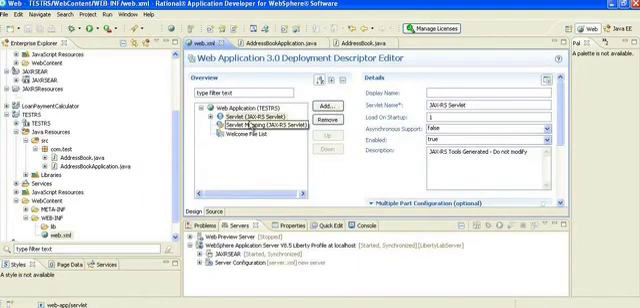
{"action": "left_click", "coordinate": [232, 116]}
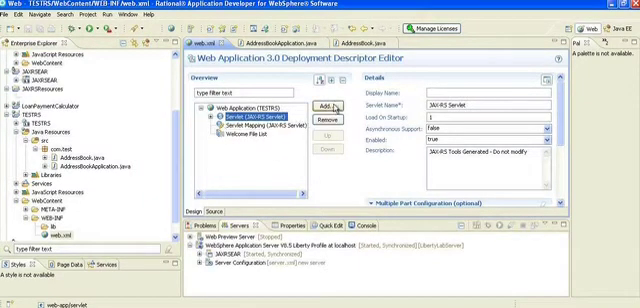
{"action": "left_click", "coordinate": [330, 106]}
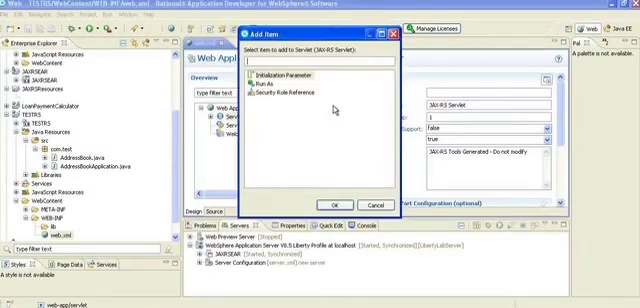
{"action": "left_click", "coordinate": [290, 76]}
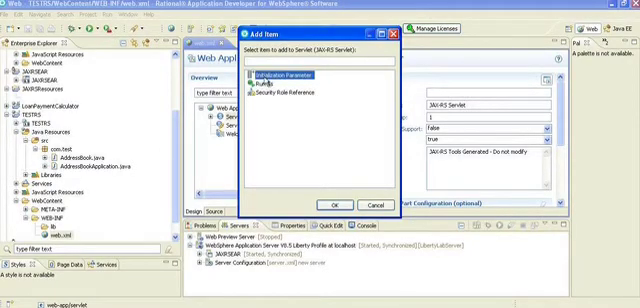
{"action": "left_click", "coordinate": [333, 205]}
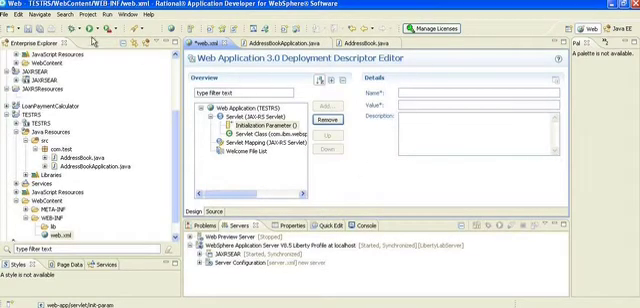
{"action": "left_click", "coordinate": [33, 28]}
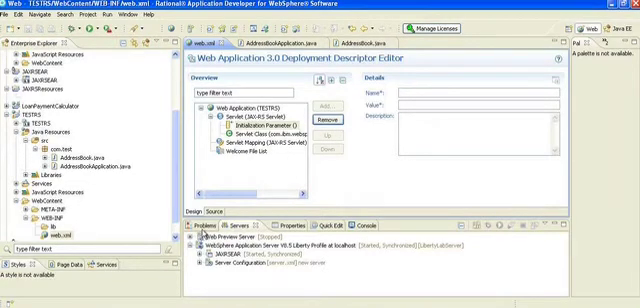
Step: Locate the JSR-311 param-name warning in the Problems view and start its Quick Fix
{"action": "left_click", "coordinate": [202, 227]}
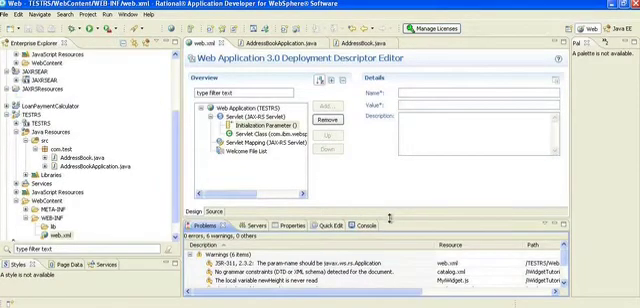
{"action": "left_click_drag", "start_coordinate": [389, 217], "coordinate": [389, 187]}
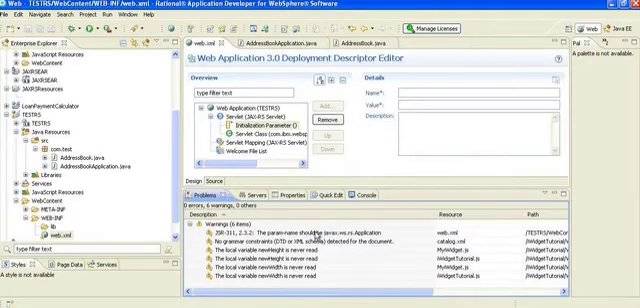
{"action": "left_click", "coordinate": [318, 233]}
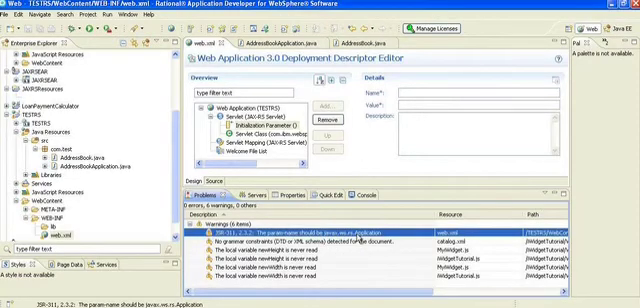
{"action": "right_click", "coordinate": [360, 234]}
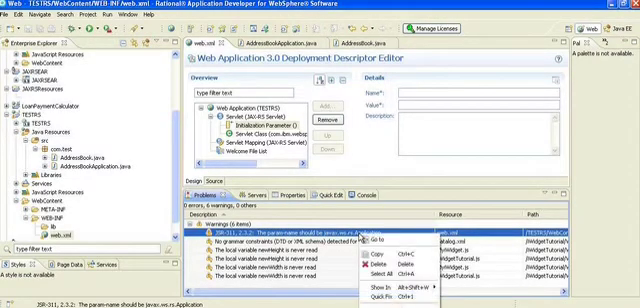
{"action": "left_click", "coordinate": [379, 296]}
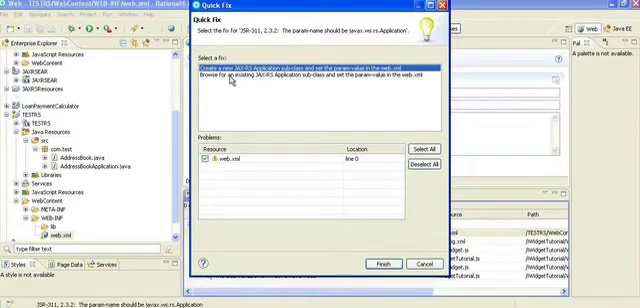
Step: Browse for an existing Application subclass and set the parameter to com.test.AddressBookApplication
{"action": "left_click", "coordinate": [231, 75]}
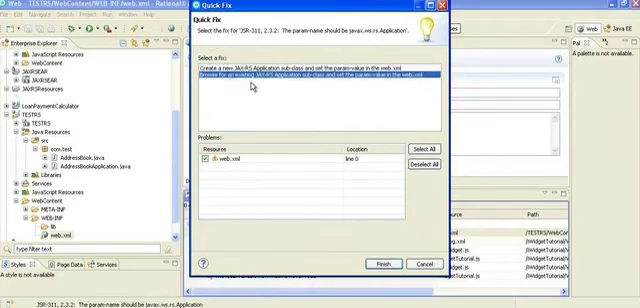
{"action": "left_click", "coordinate": [382, 264]}
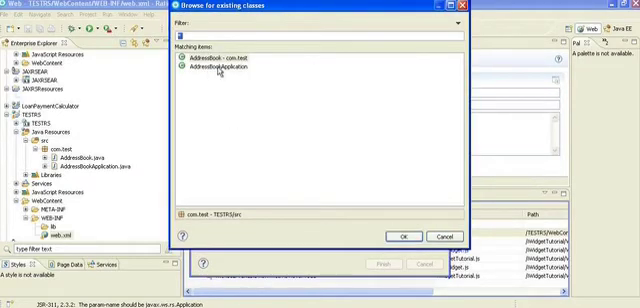
{"action": "left_click", "coordinate": [206, 68]}
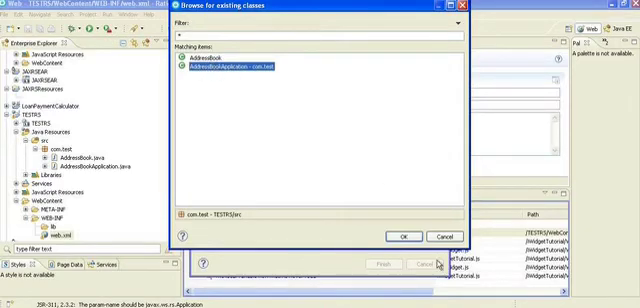
{"action": "left_click", "coordinate": [403, 245]}
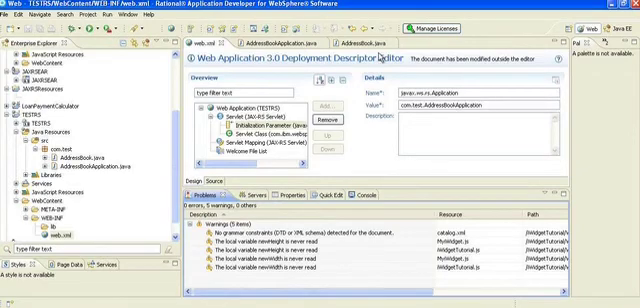
Step: Choose Add and Remove... on the WebSphere Liberty Profile server in the Servers view
{"action": "left_click", "coordinate": [255, 196]}
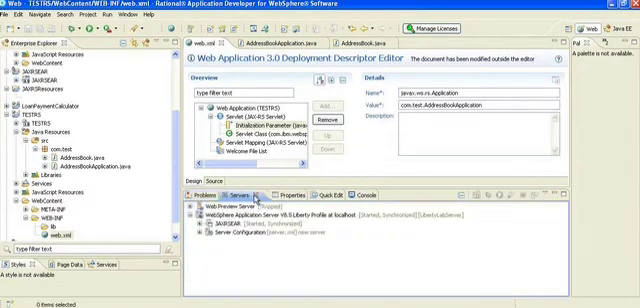
{"action": "left_click", "coordinate": [253, 218]}
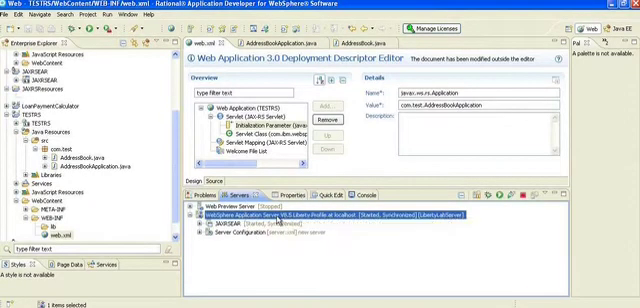
{"action": "mouse_move", "coordinate": [281, 214]}
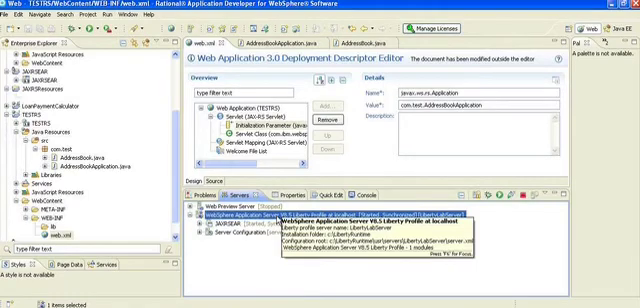
{"action": "right_click", "coordinate": [268, 216]}
{"action": "left_click", "coordinate": [328, 168]}
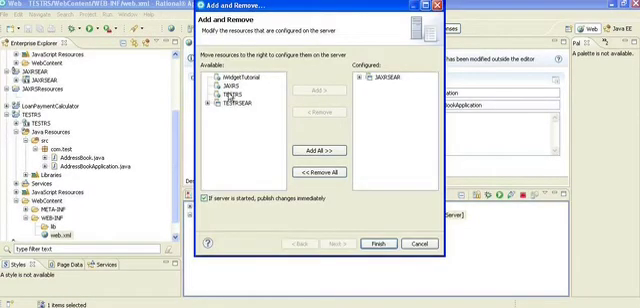
Step: Move TESTRSEAR to the server's configured resources and finish the deployment
{"action": "left_click", "coordinate": [230, 94]}
{"action": "left_click", "coordinate": [233, 104]}
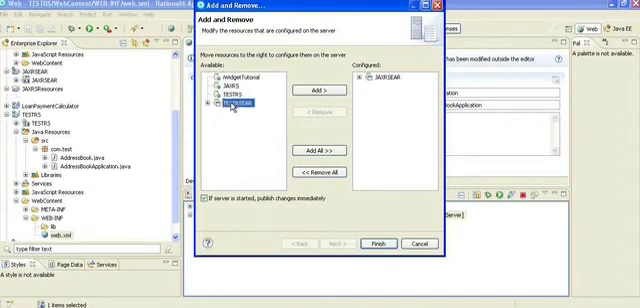
{"action": "left_click", "coordinate": [314, 92]}
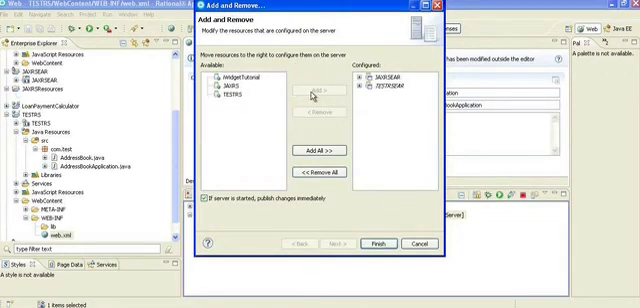
{"action": "left_click", "coordinate": [378, 243]}
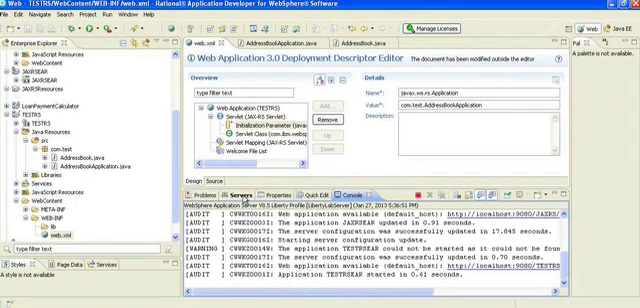
{"action": "left_click", "coordinate": [241, 196]}
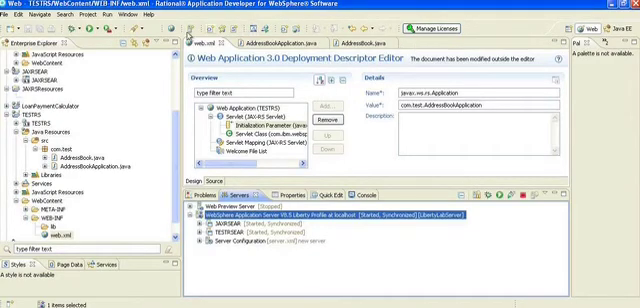
{"action": "left_click", "coordinate": [172, 29]}
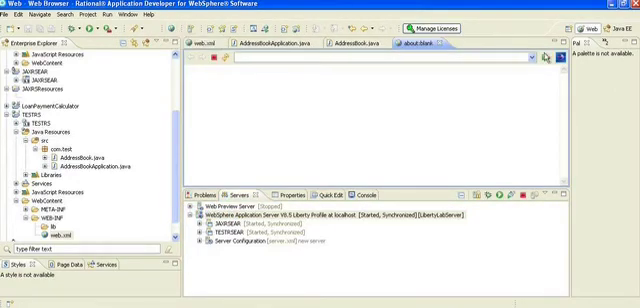
{"action": "left_click", "coordinate": [532, 58]}
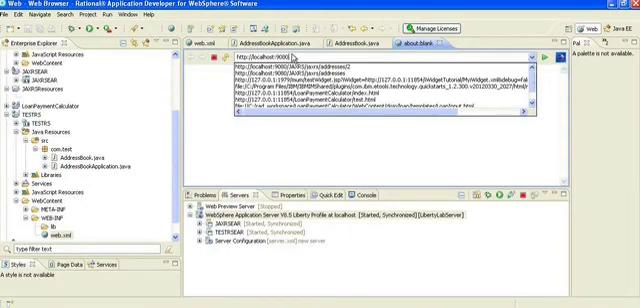
{"action": "type", "text": "TESTRS/jaxrs/addresses"}
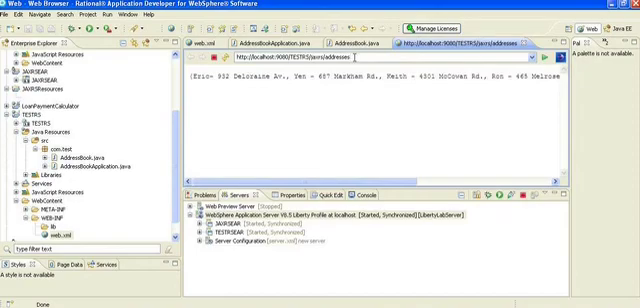
Step: Request /addresses/1, reload the full list, then enter /addresses/0 in the URL
{"action": "left_click", "coordinate": [354, 57]}
{"action": "type", "text": "/1"}
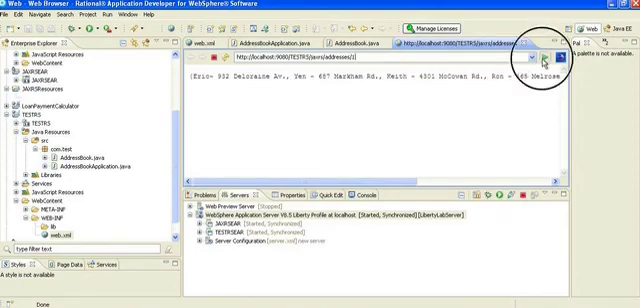
{"action": "left_click", "coordinate": [544, 58]}
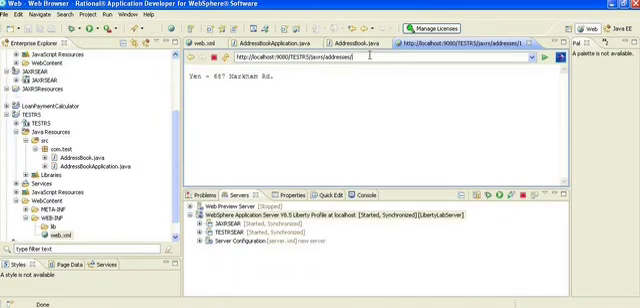
{"action": "key", "text": "BackSpace"}
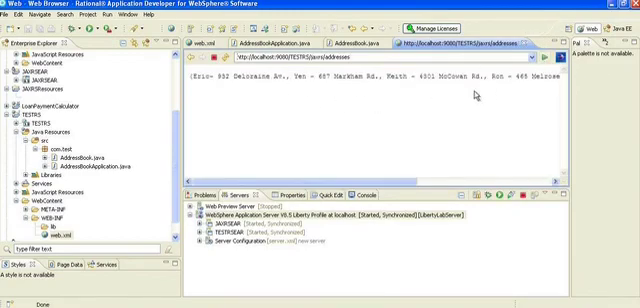
{"action": "mouse_move", "coordinate": [436, 181]}
{"action": "left_mouse_down"}
{"action": "mouse_move", "coordinate": [558, 180]}
{"action": "mouse_move", "coordinate": [329, 178]}
{"action": "left_mouse_up"}
{"action": "left_click", "coordinate": [365, 57]}
{"action": "type", "text": "/0"}
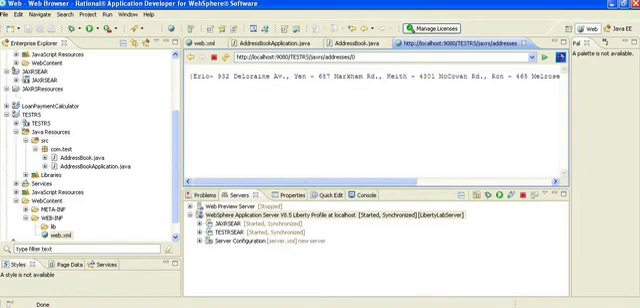